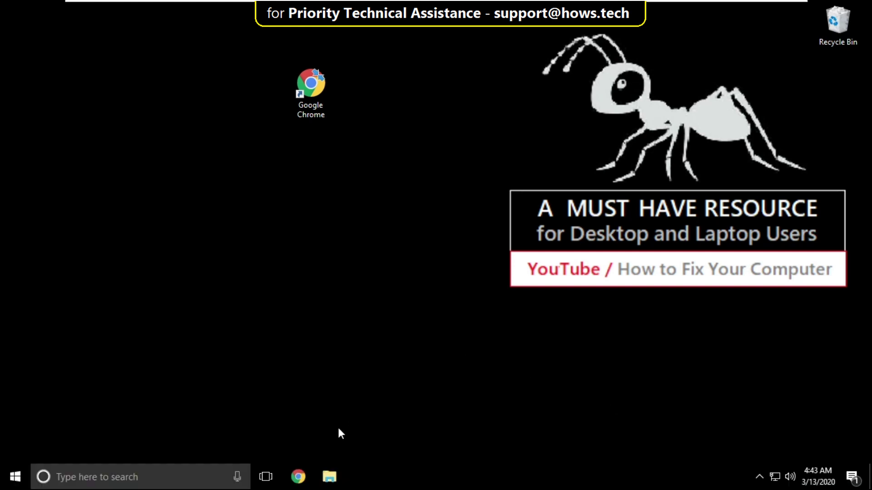
- In Chrome, search Google for 'windows adk for windows 10 version 1809 download'
click(298, 478)
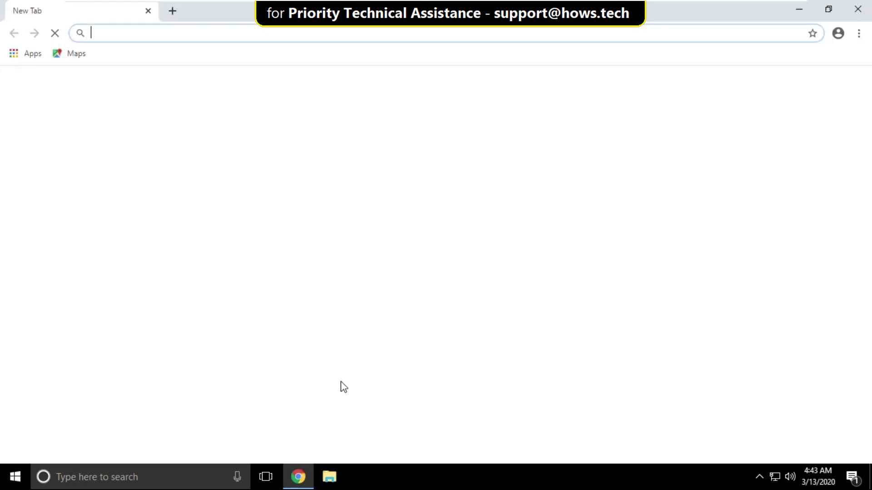
click(338, 298)
text(w)
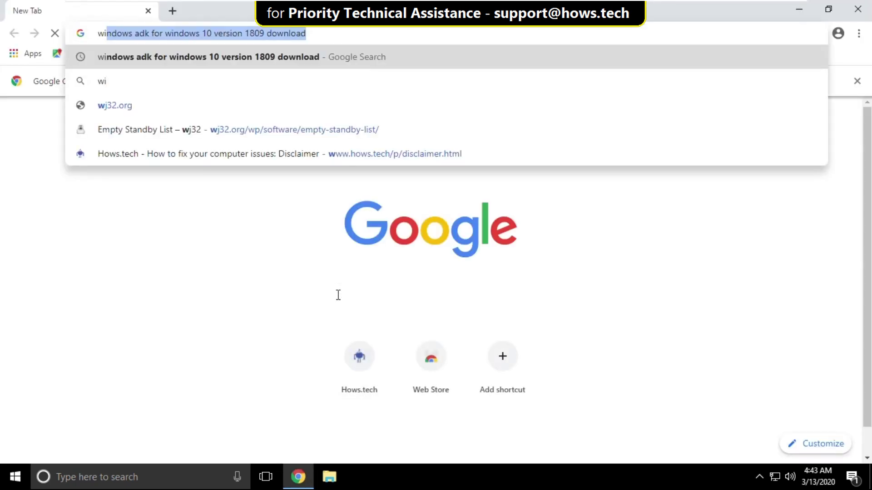
text(indows)
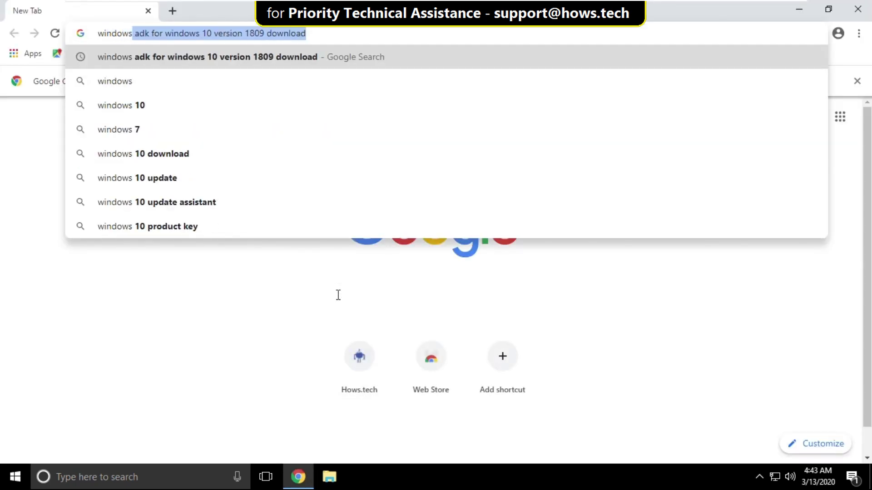
key(BackSpace)
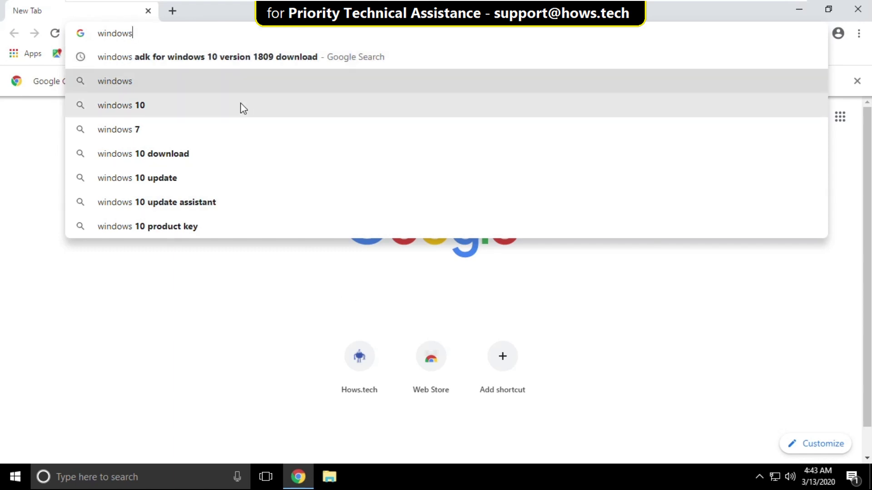
key(Up)
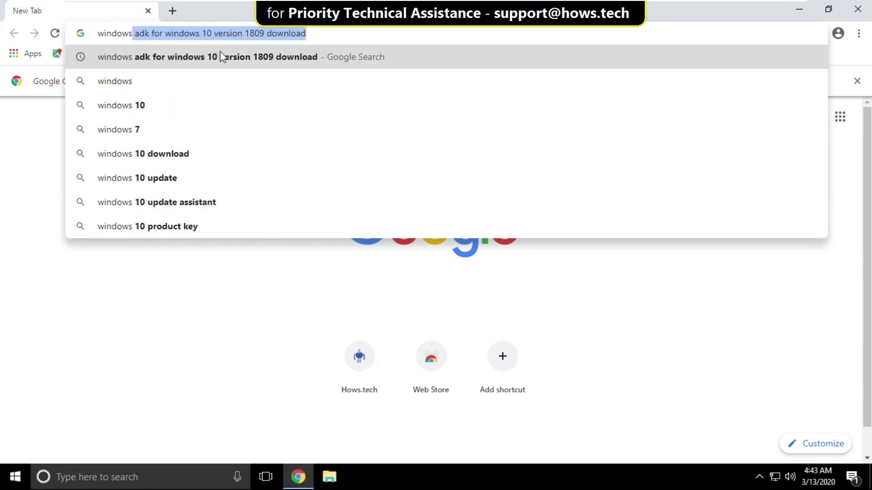
click(238, 57)
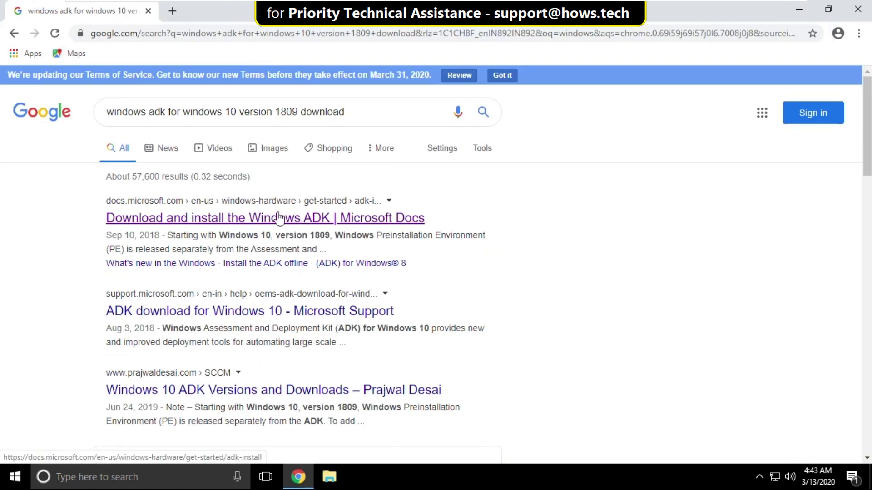
- From the Microsoft Docs ADK page, download the version 1903 ADK and run adksetup.exe
click(279, 224)
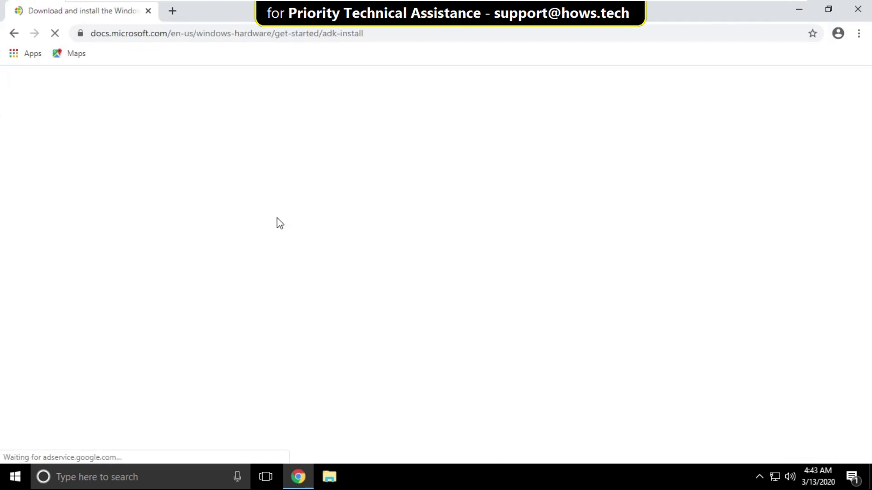
scroll(340, 229, down, 1)
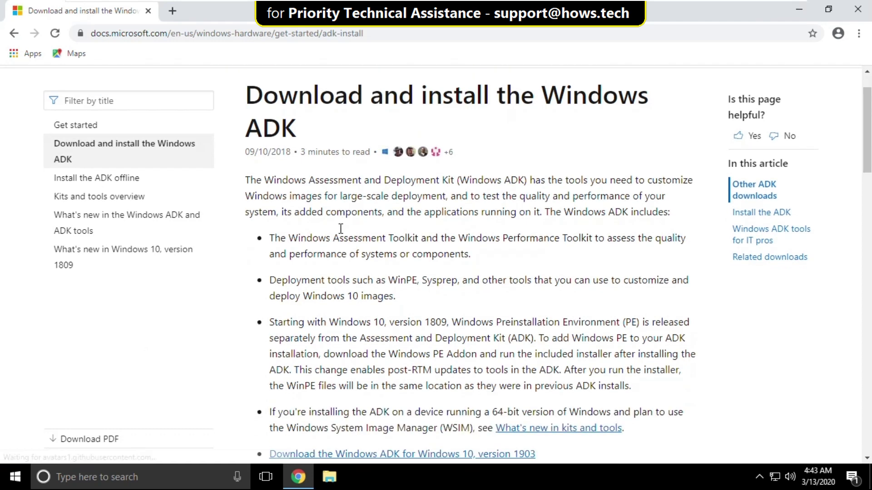
scroll(339, 229, down, 1)
scroll(340, 229, down, 1)
scroll(339, 229, down, 1)
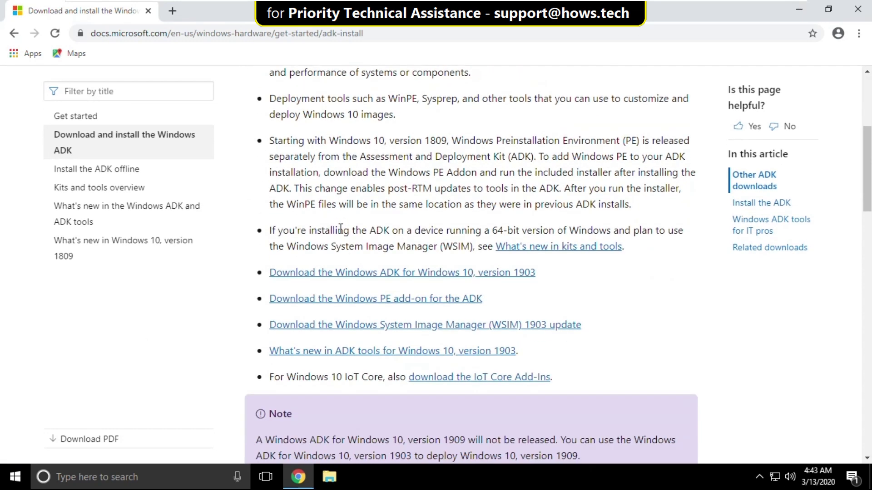
scroll(340, 229, down, 1)
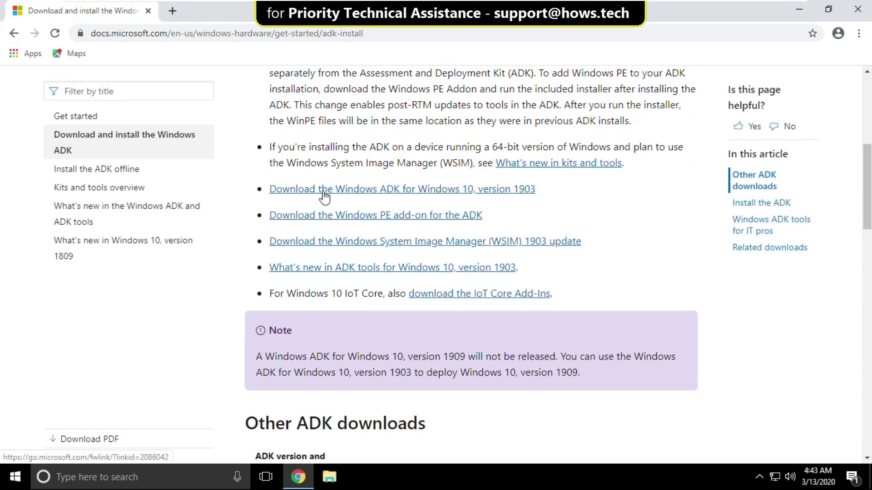
click(393, 195)
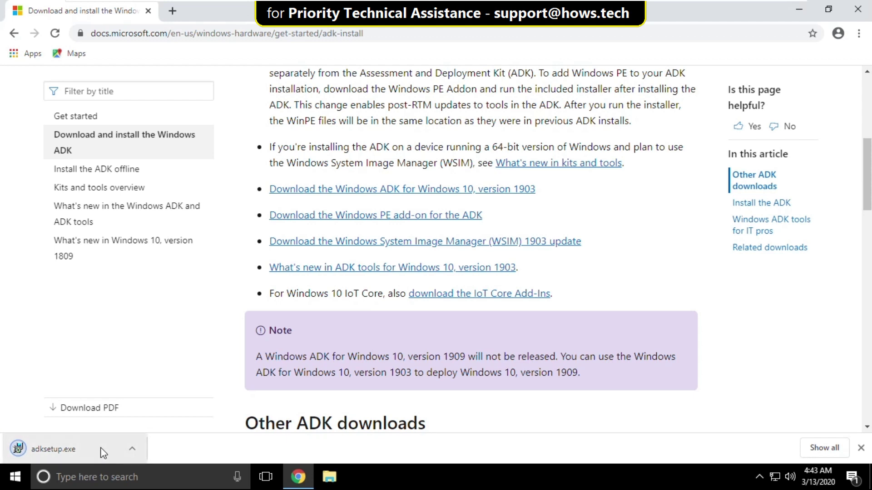
click(82, 450)
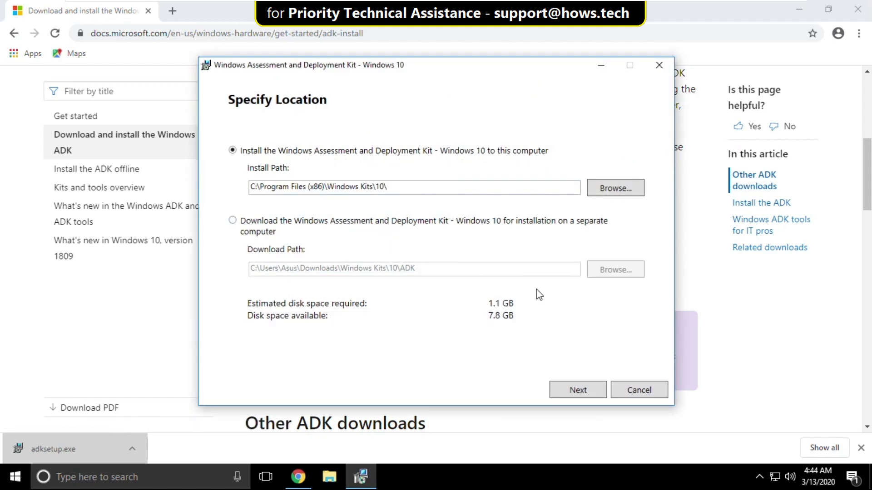
- Keep the default install location, decline usage data, and accept the ADK license
click(578, 392)
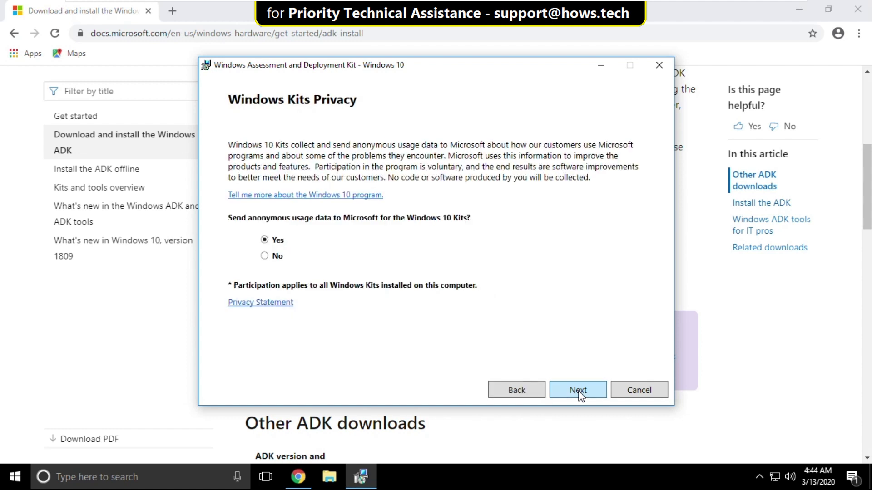
click(265, 257)
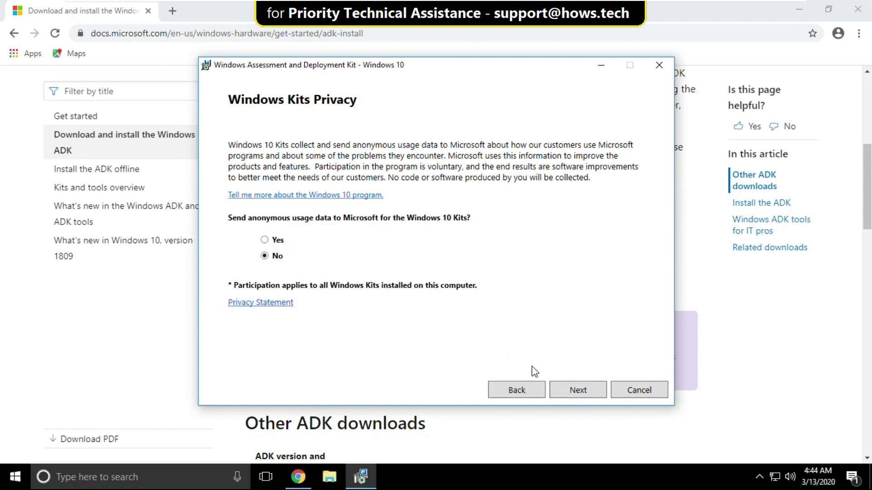
click(570, 386)
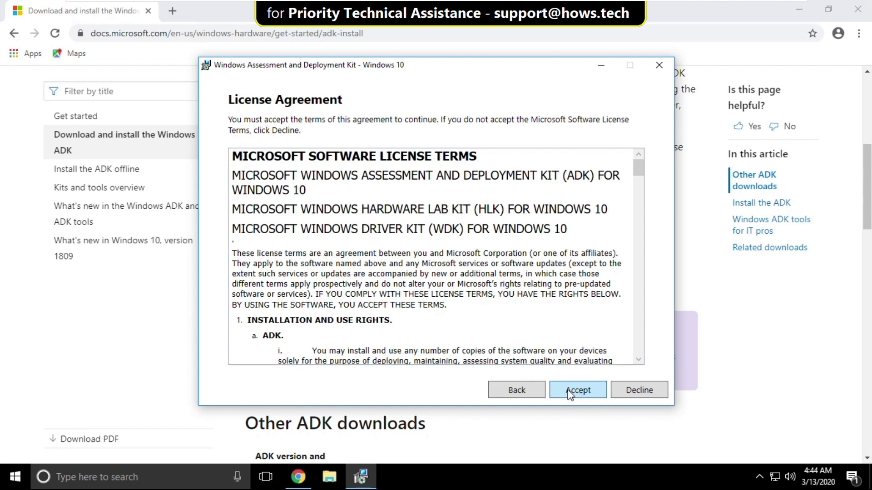
click(570, 393)
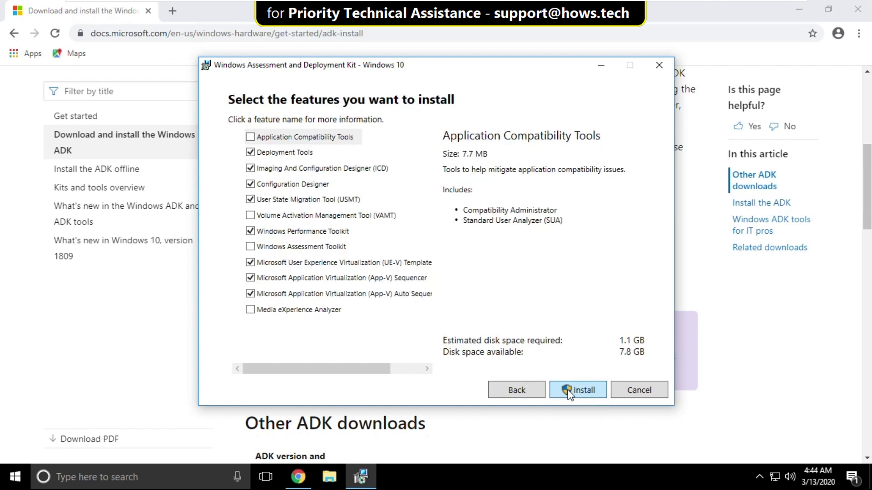
- Install only Application Compatibility Tools and App-V Auto Sequencer, approving the admin prompt
click(250, 152)
click(251, 168)
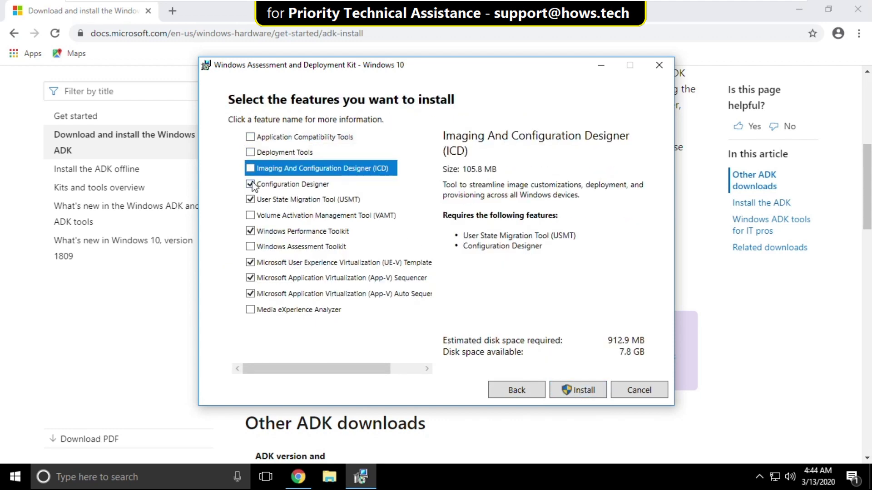
click(249, 185)
click(250, 200)
click(250, 231)
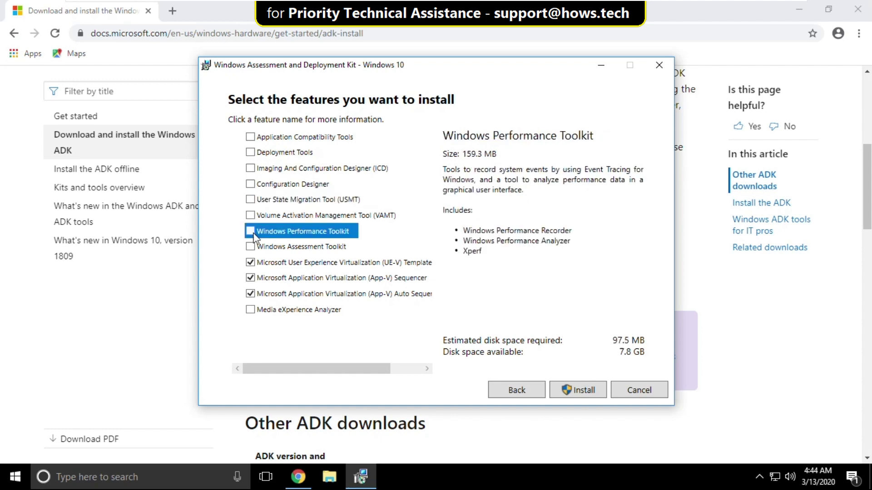
click(251, 264)
click(237, 278)
click(239, 293)
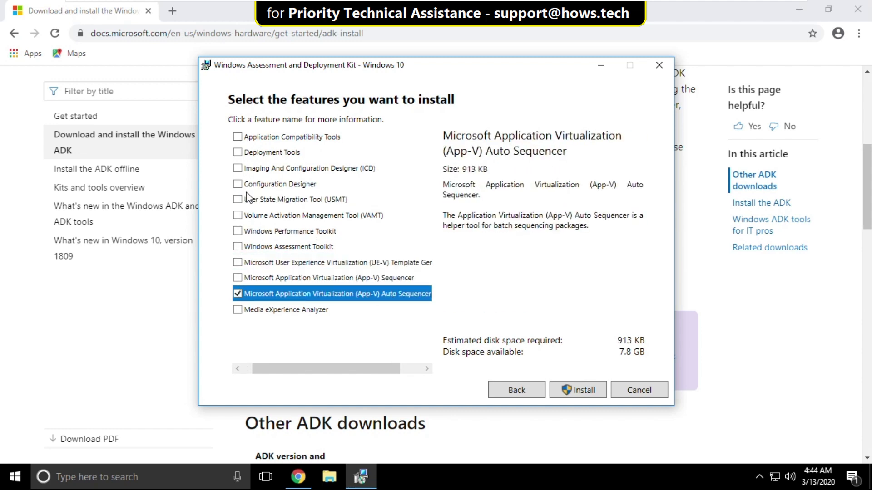
click(237, 137)
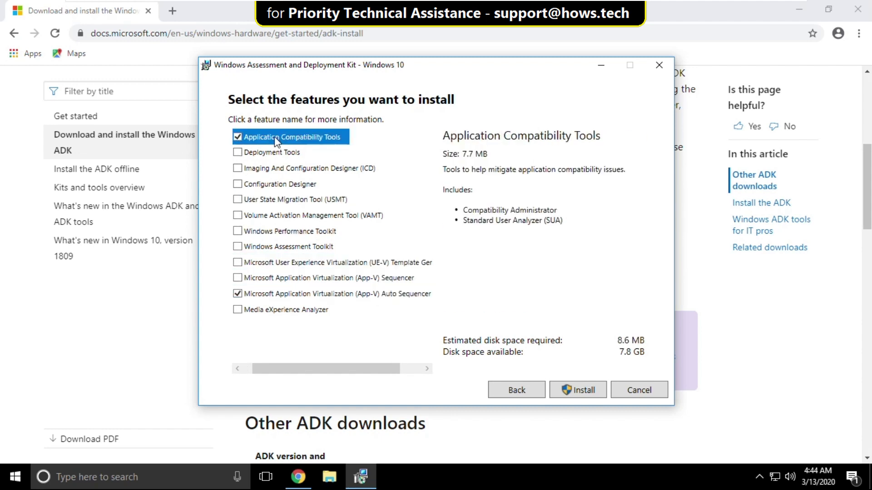
click(585, 393)
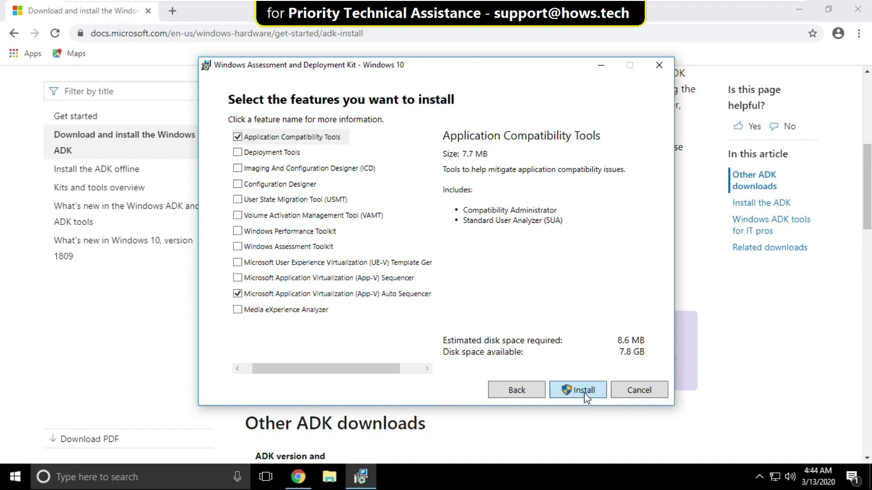
click(371, 327)
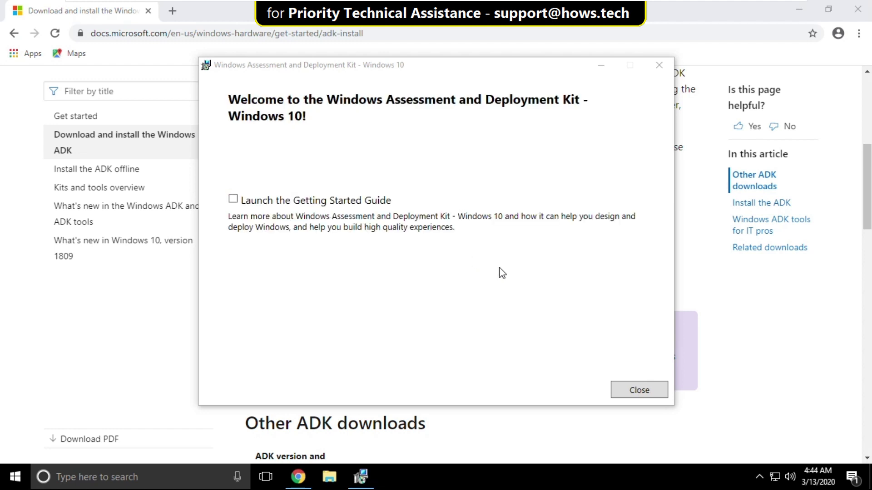
- Close the ADK installer once installation completes
click(640, 391)
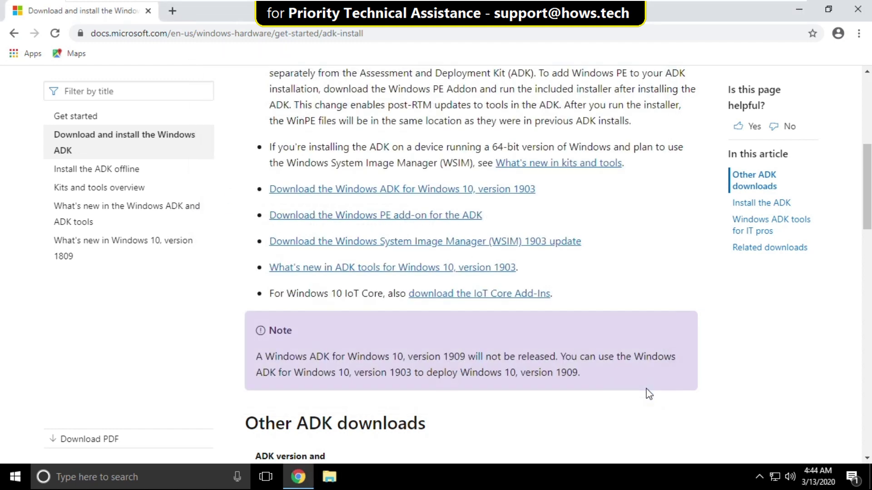
- Close the browser, then set the desktop Chrome shortcut to Windows 8 compatibility mode and apply
click(861, 12)
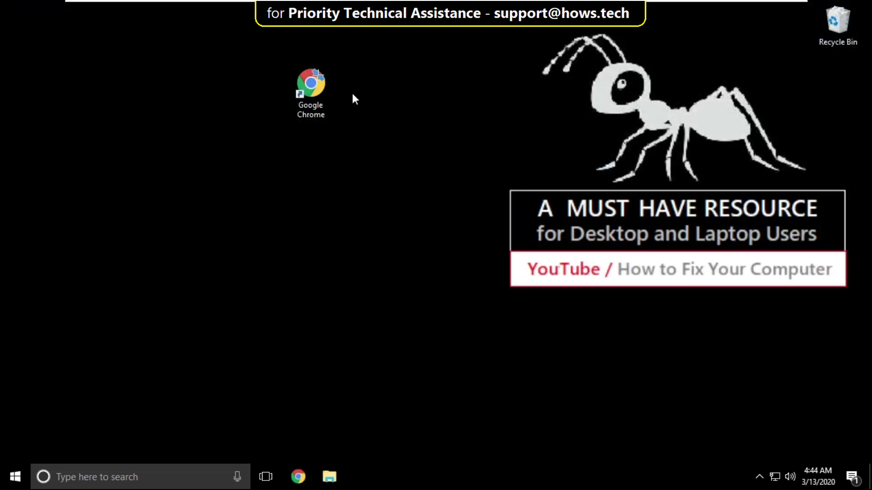
right_click(321, 104)
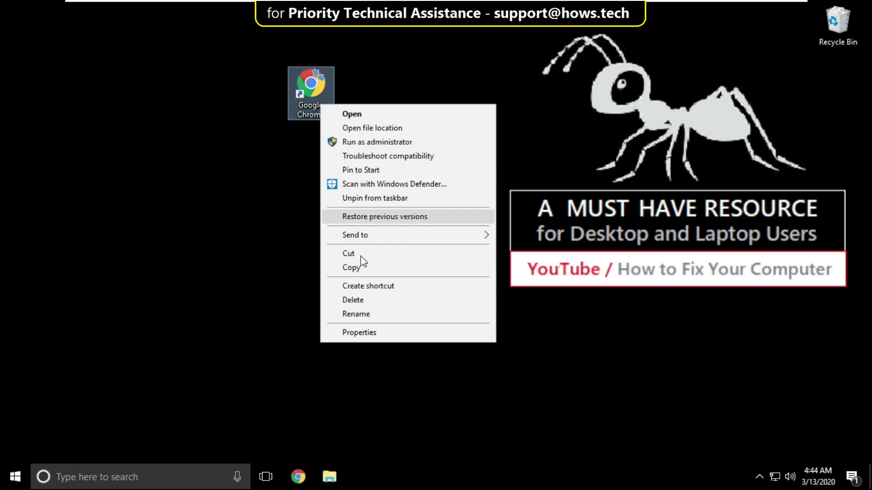
click(365, 333)
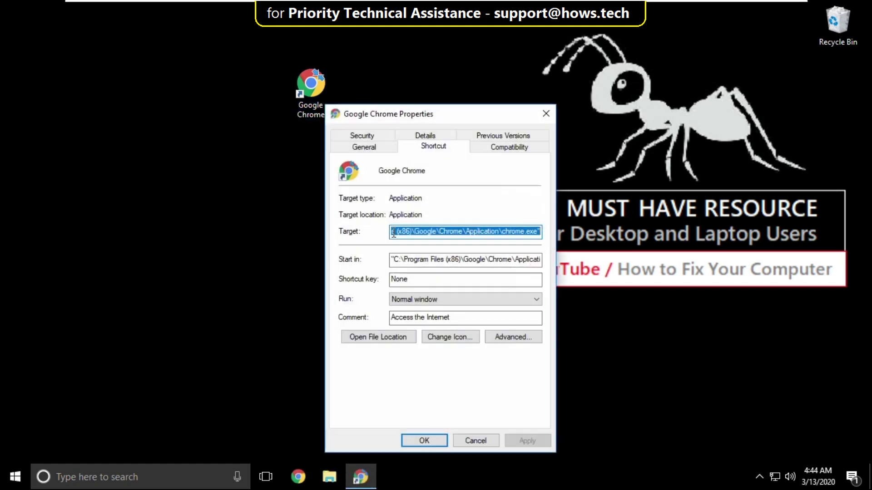
click(509, 147)
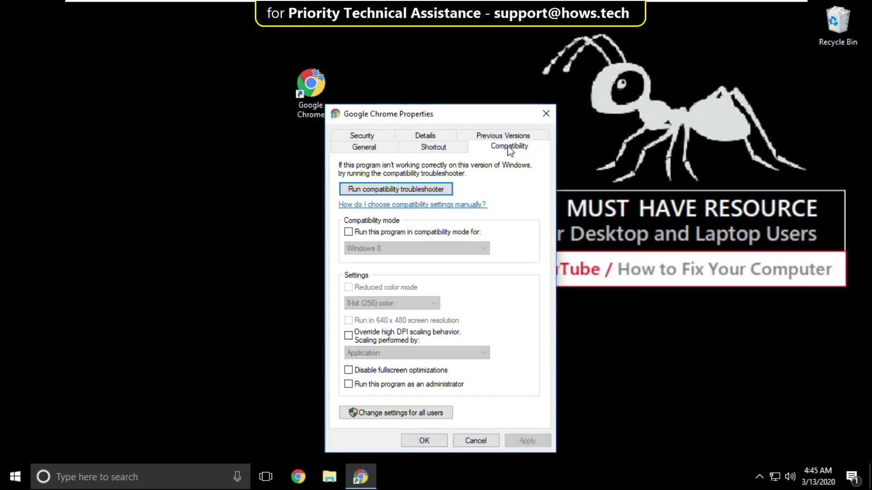
click(348, 232)
click(368, 249)
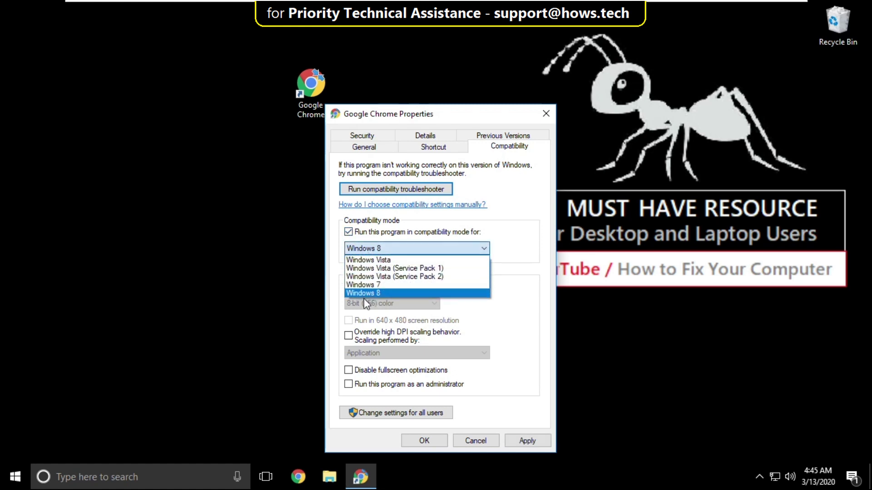
click(365, 292)
click(531, 441)
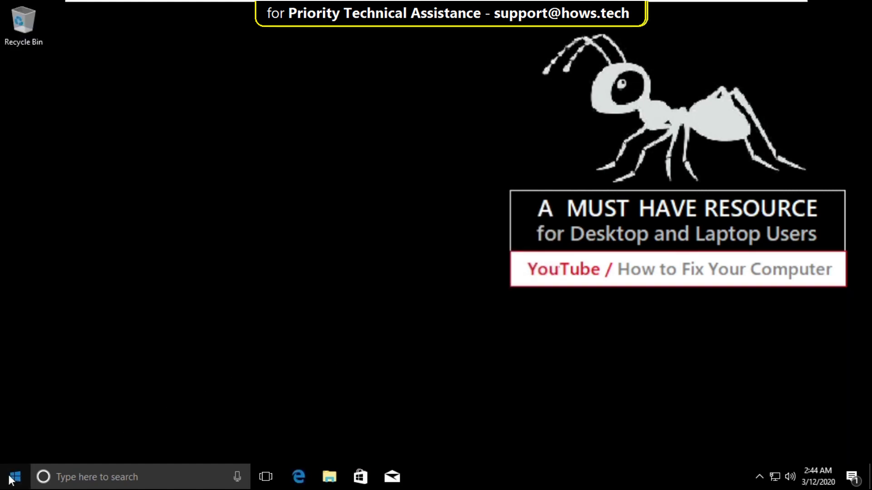
- Search Start for cmd and launch Command Prompt as administrator, approving UAC
click(15, 477)
text(cmd)
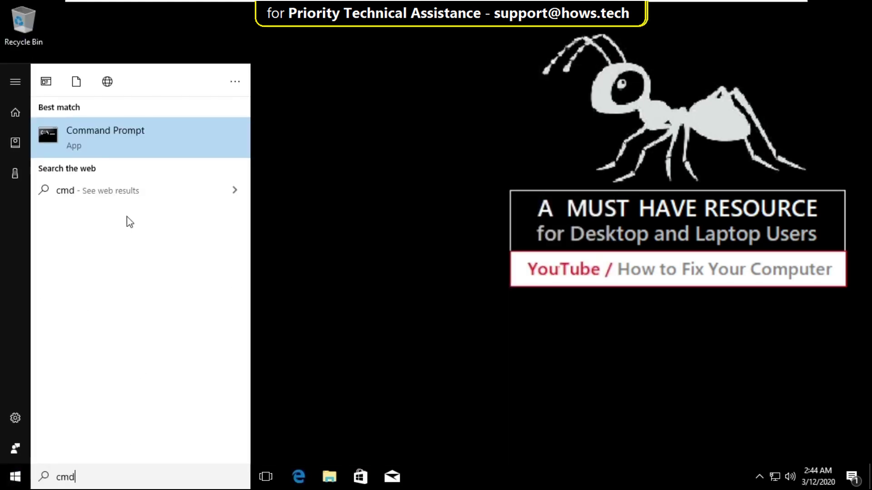
right_click(134, 147)
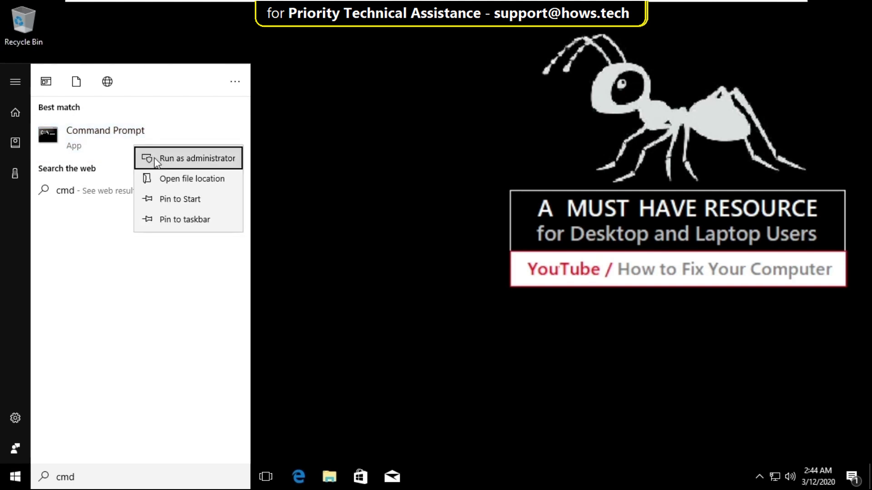
click(153, 158)
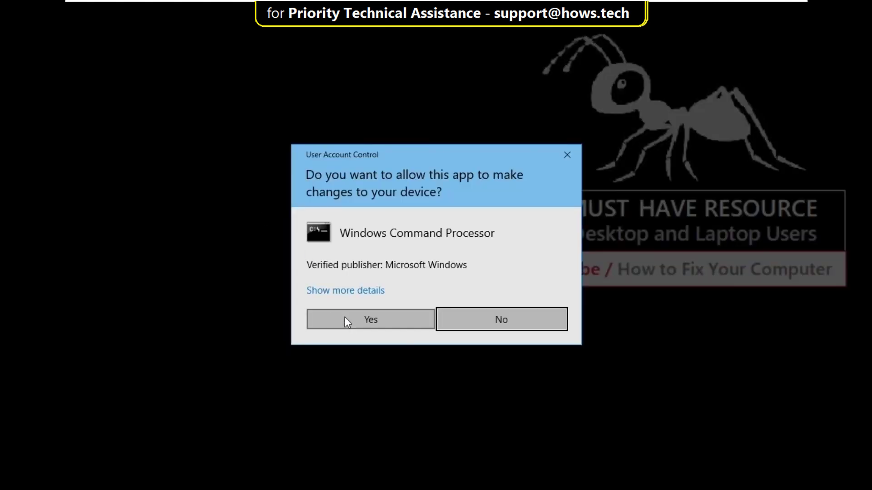
click(345, 317)
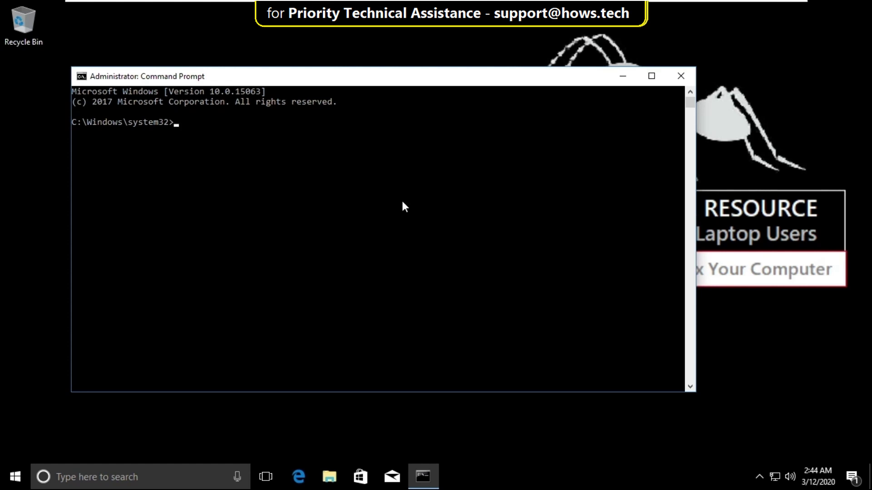
- Move the window, run prompt, then run sfc /scanfile=c:\windows\system32\ieframe.dll
drag(427, 85, 484, 62)
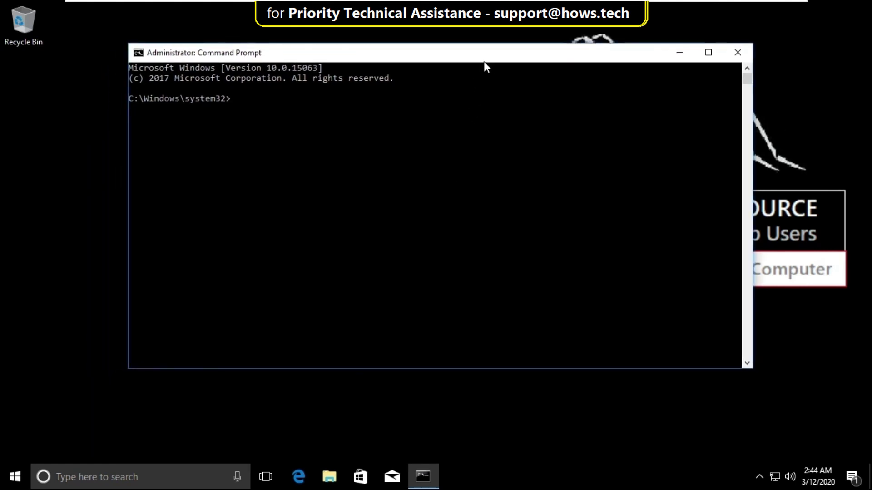
text(prompt)
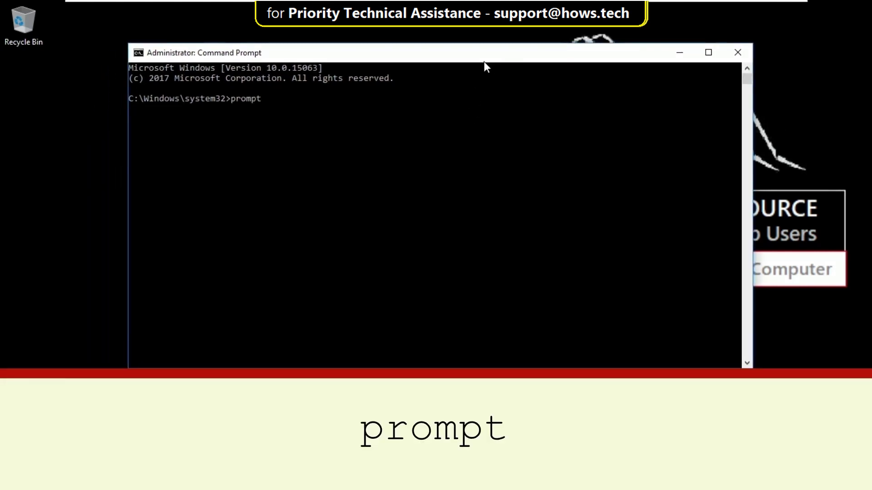
key(Return)
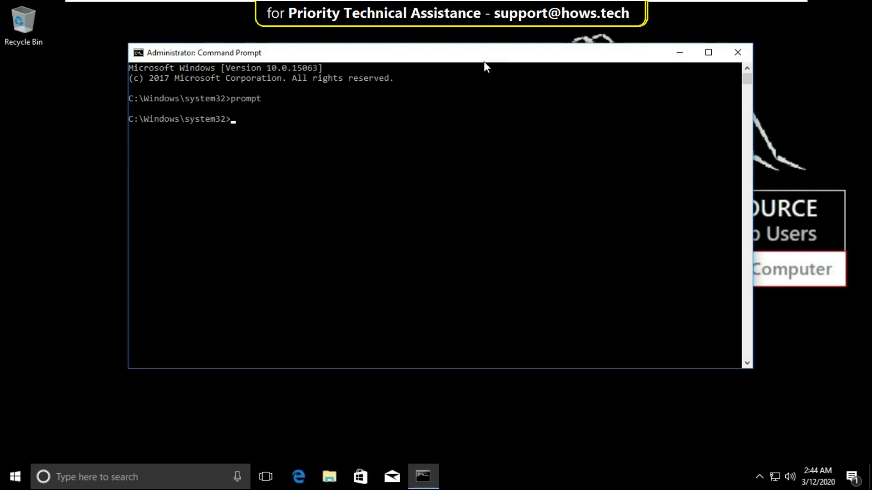
text(sfc)
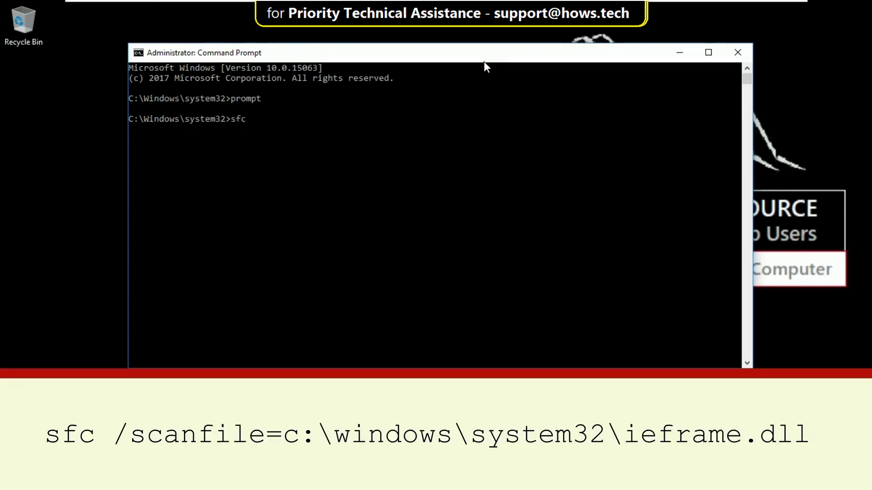
text( /scanfile=c:\w)
text(indows)
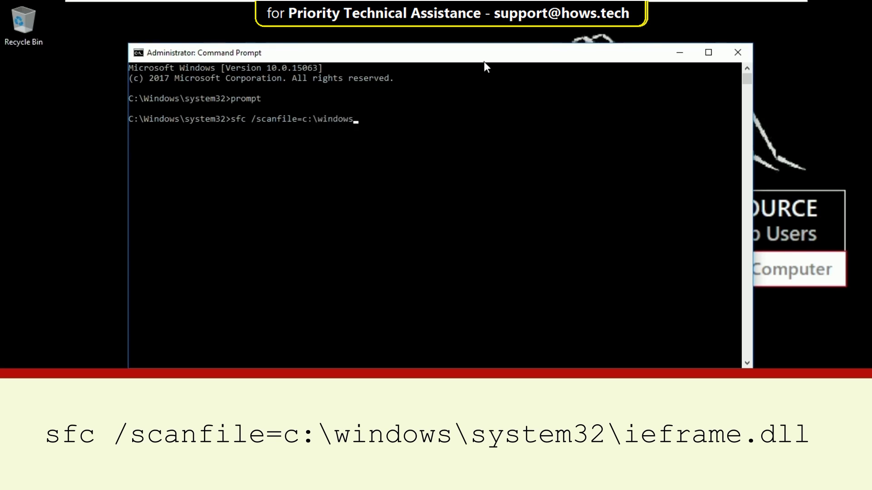
text(\system32)
text(\ieframe.d)
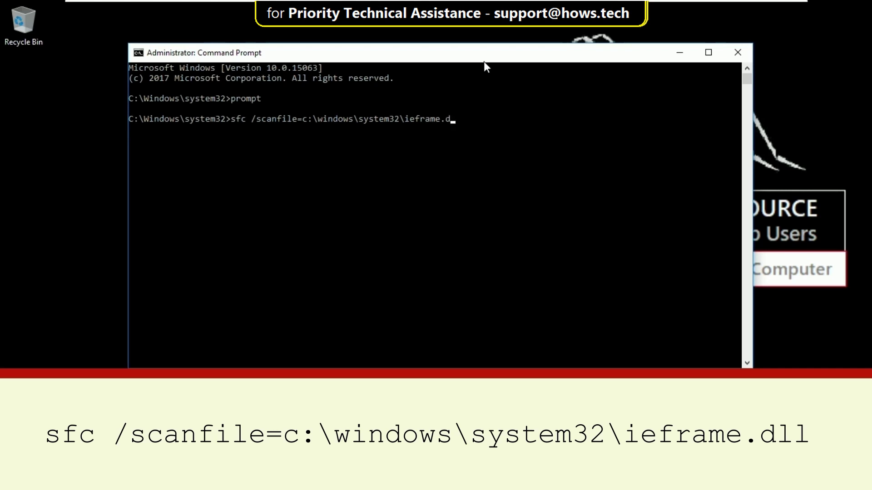
text(ll)
key(Return)
text(s)
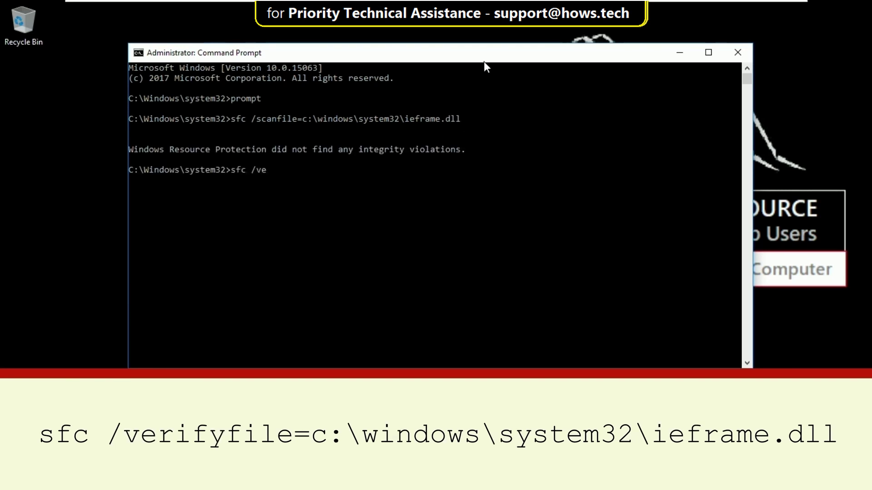
text(fc /verifyfile=c:)
text(\win)
text(dows\system)
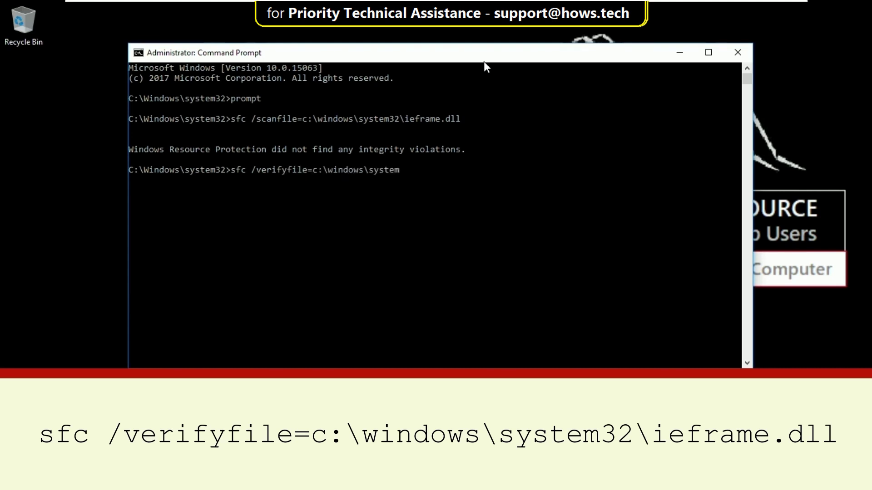
text(32\ieframe.dll)
- Run sfc /verifyfile=c:\windows\system32\ieframe.dll
key(Return)
text(assoc)
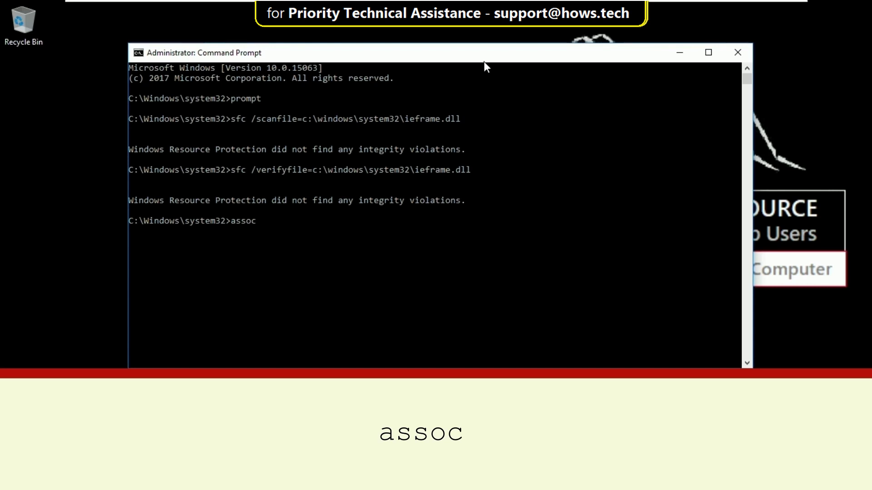
- Run assoc to list every file-extension association
key(Return)
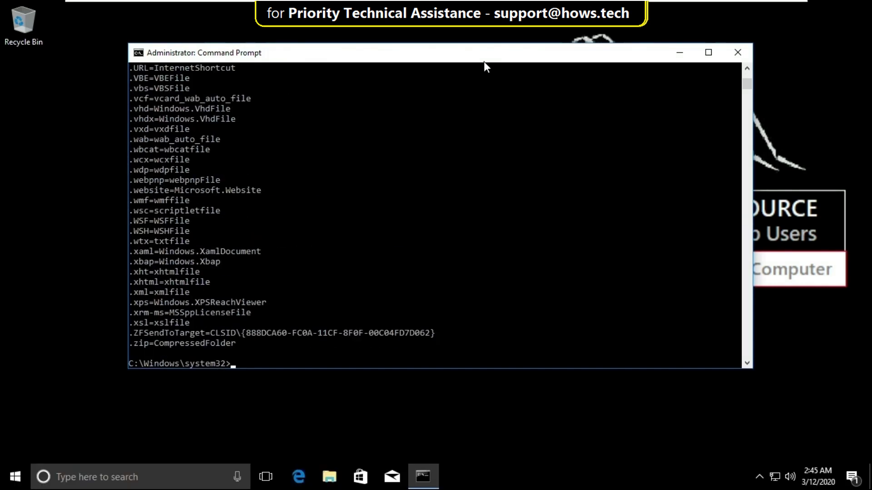
scroll(410, 167, down, 3)
text(exit)
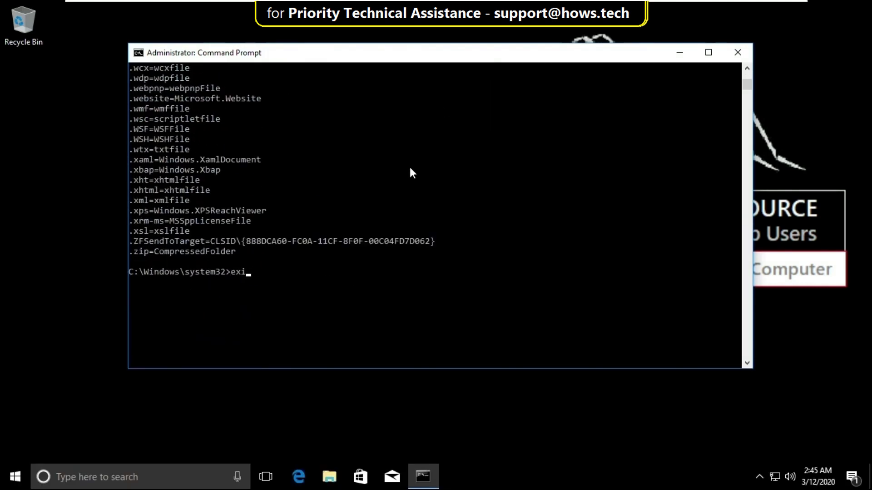